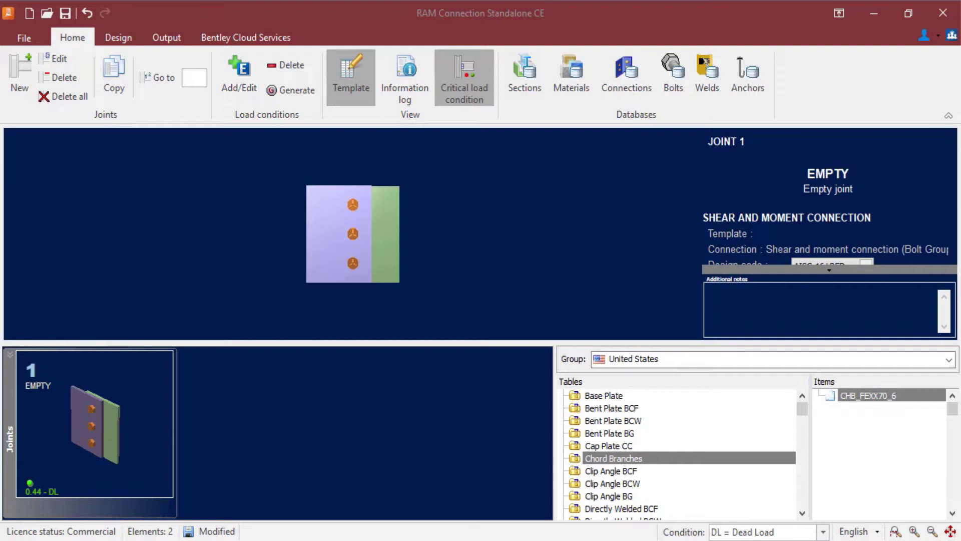
# Confirm the connection design settings unchanged: AISC-16 LRFD code, strength ratio limit 1
pyautogui.click(111, 42)
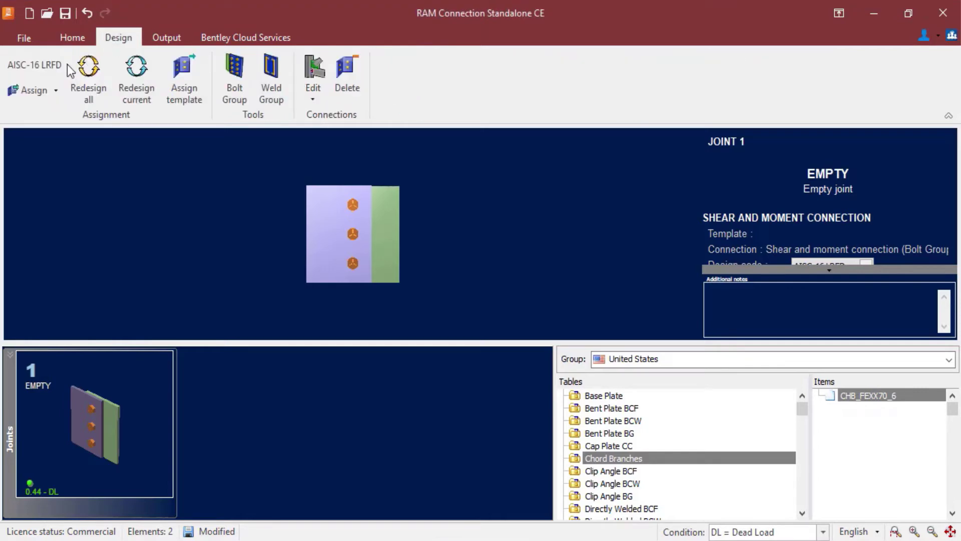
pyautogui.click(23, 64)
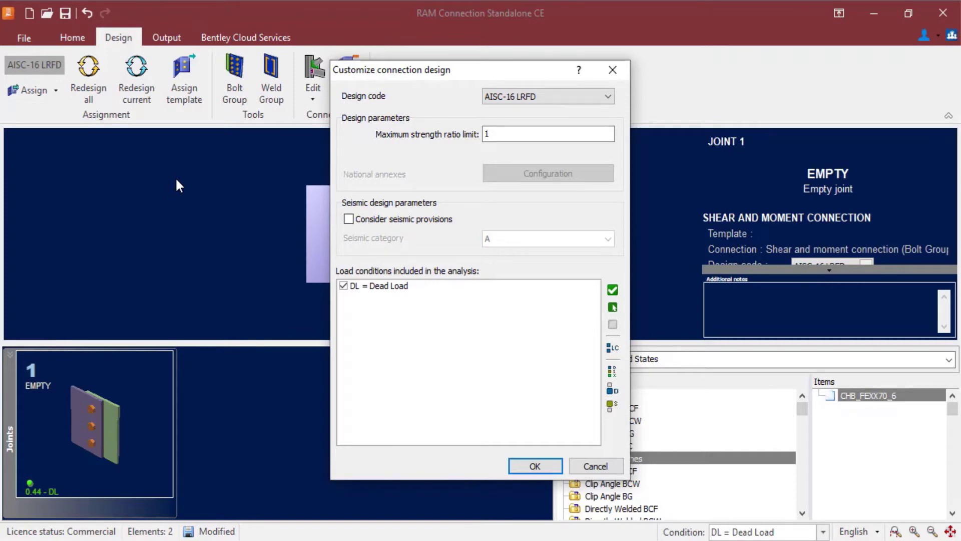
pyautogui.click(517, 464)
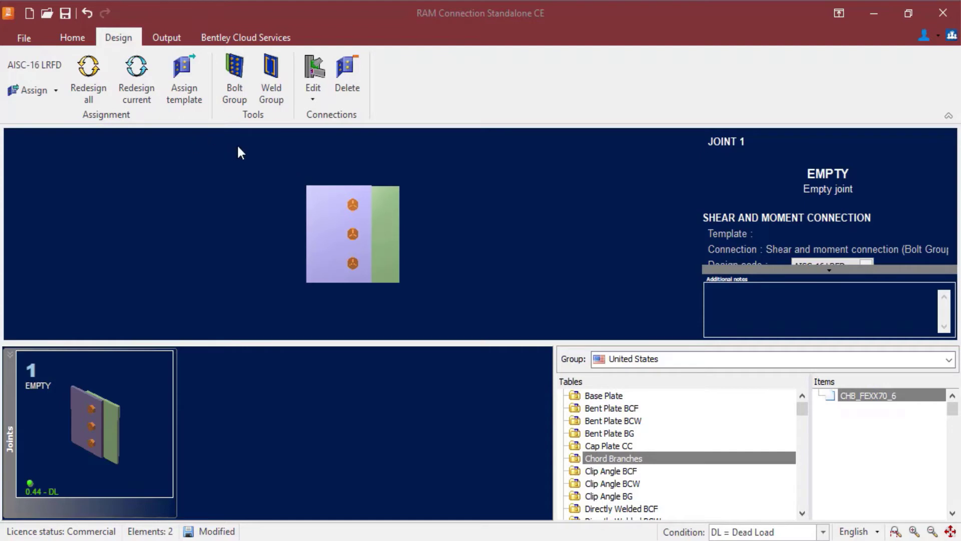
# Create a Weld Group connection and open its Loads table in Connection Pad
pyautogui.click(265, 100)
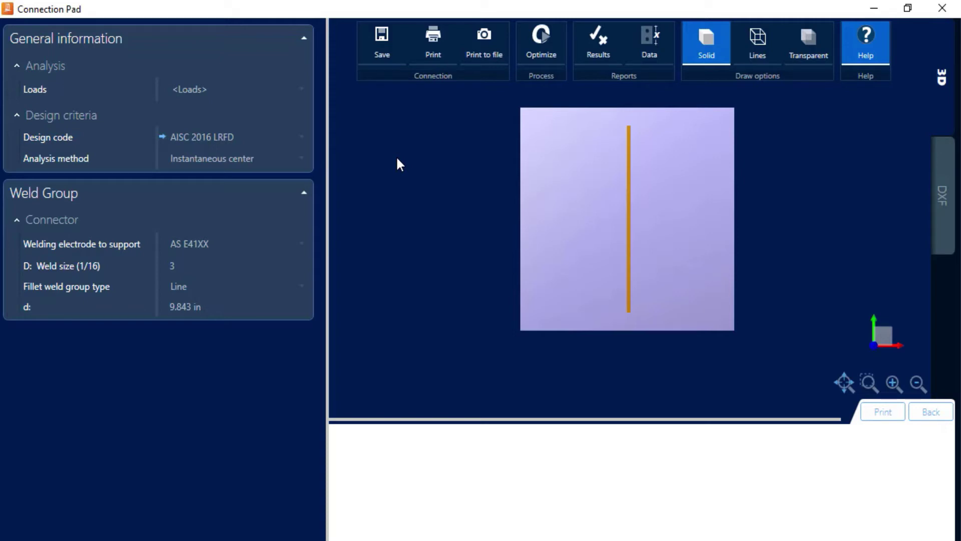
pyautogui.click(208, 94)
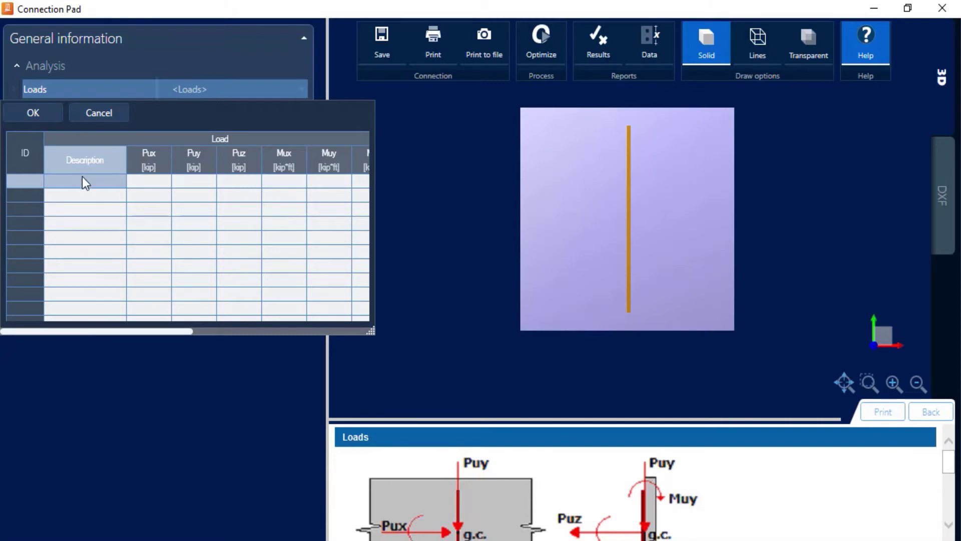
# Enter load 1 with Puy 40 kip and Muz -50 kip*ft, all other components zero
pyautogui.write('1')
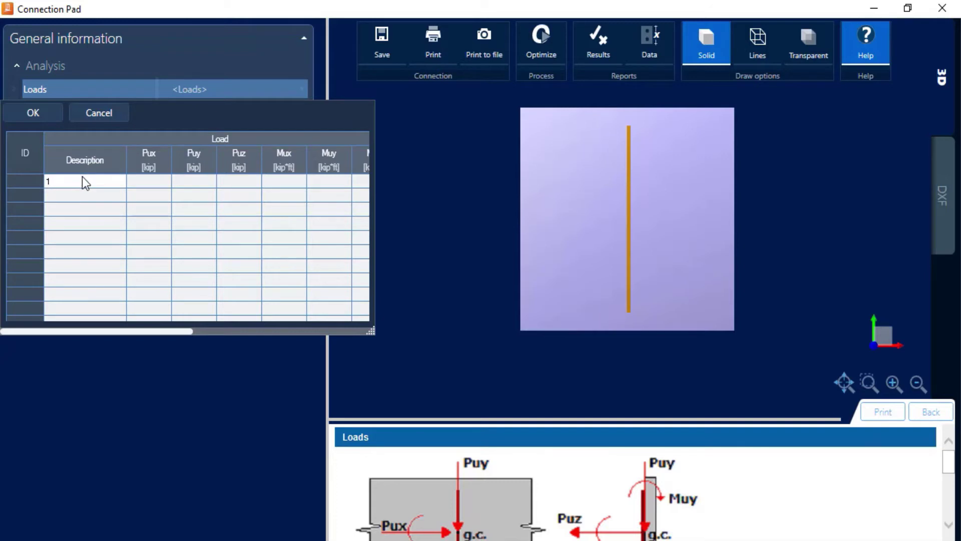
pyautogui.press('Tab')
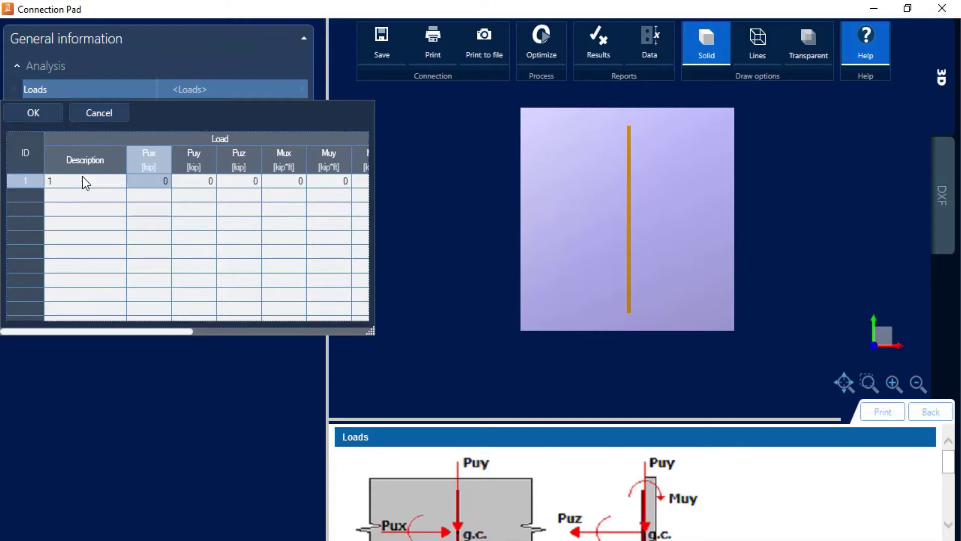
pyautogui.press('Tab')
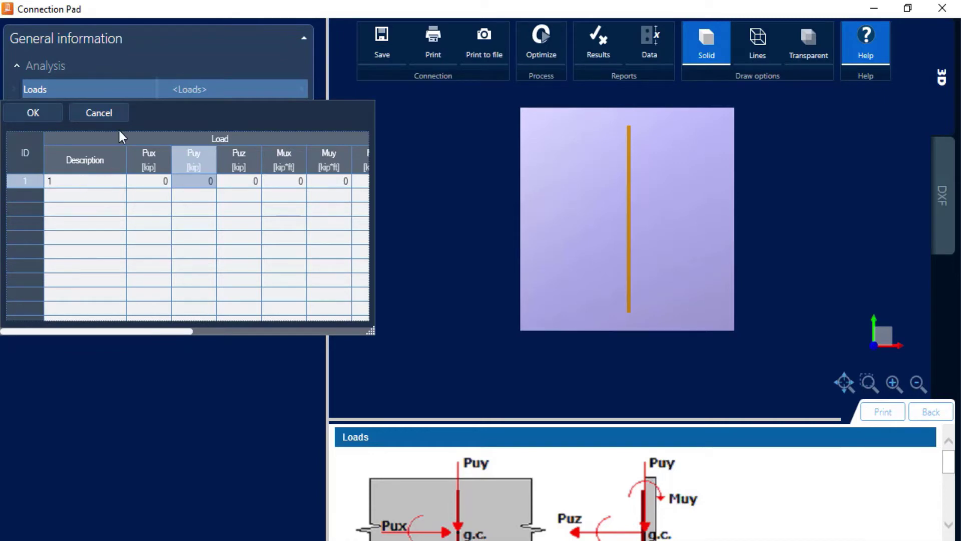
pyautogui.write('40')
pyautogui.press('Tab')
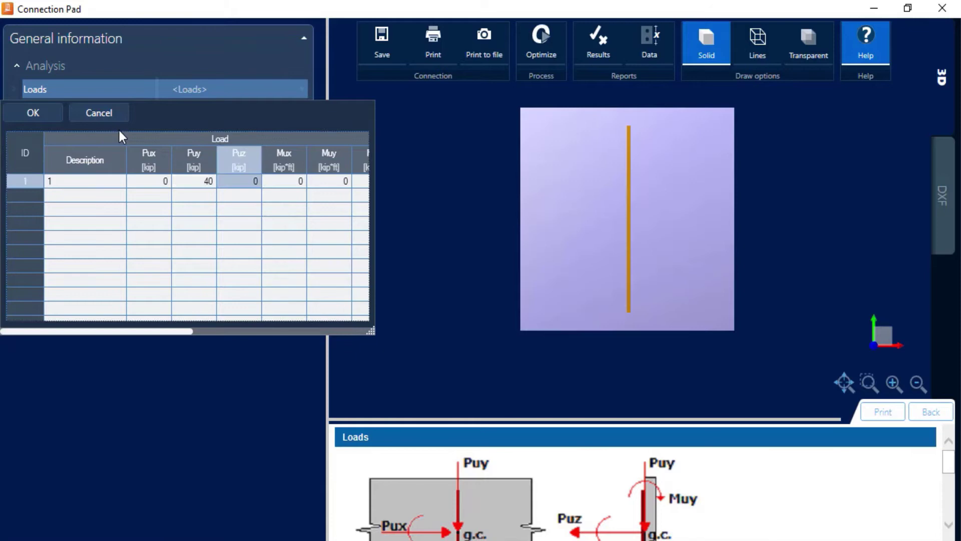
pyautogui.press('Tab')
pyautogui.press('Tab')
pyautogui.press('Tab')
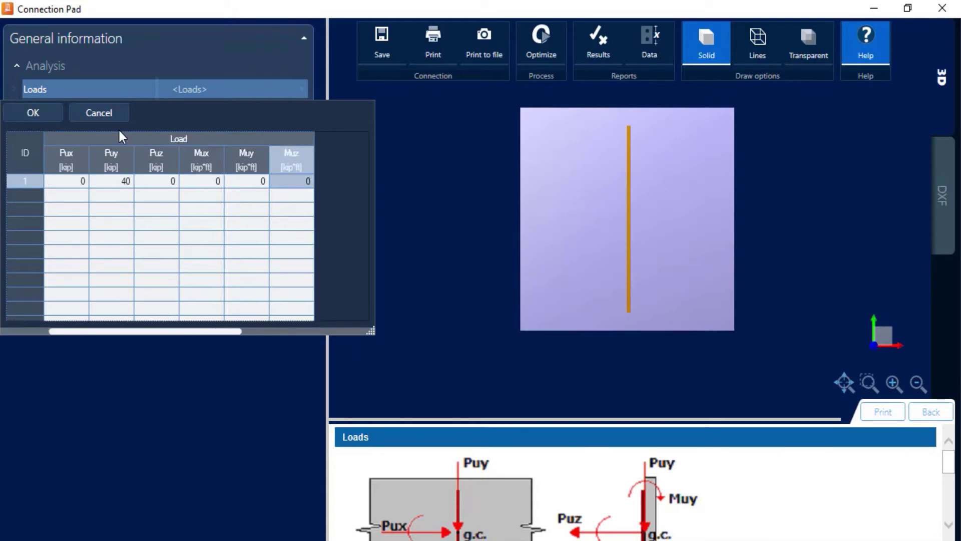
pyautogui.write('-50')
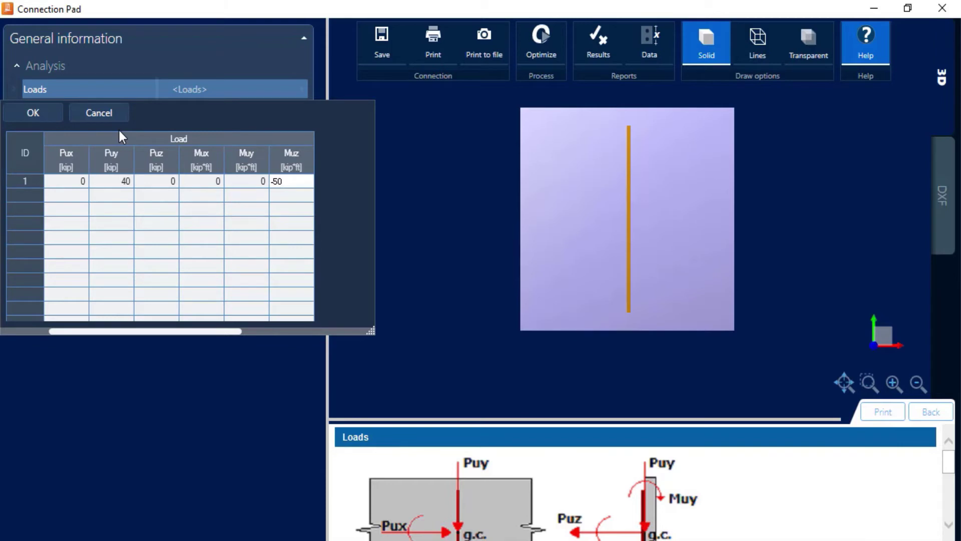
pyautogui.press('Return')
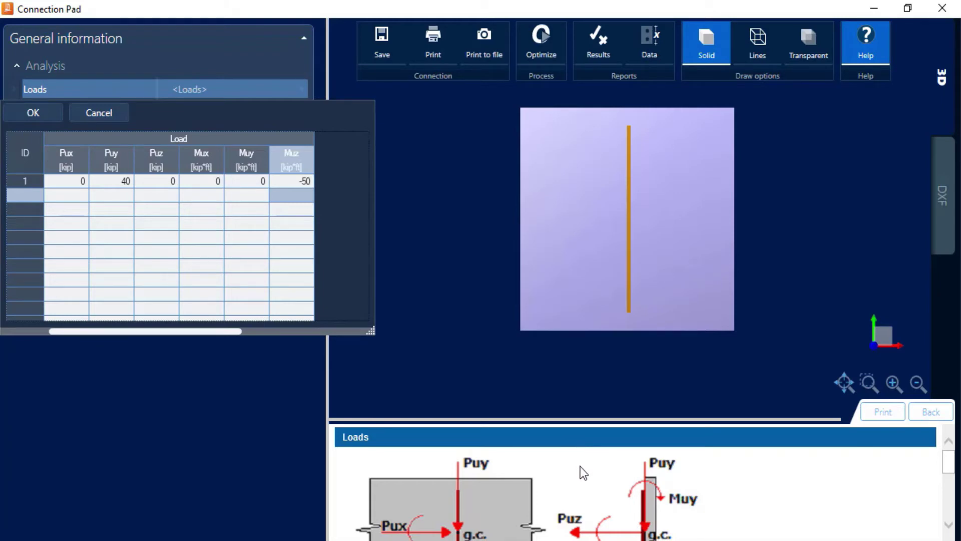
pyautogui.scroll(-5, 580, 466)
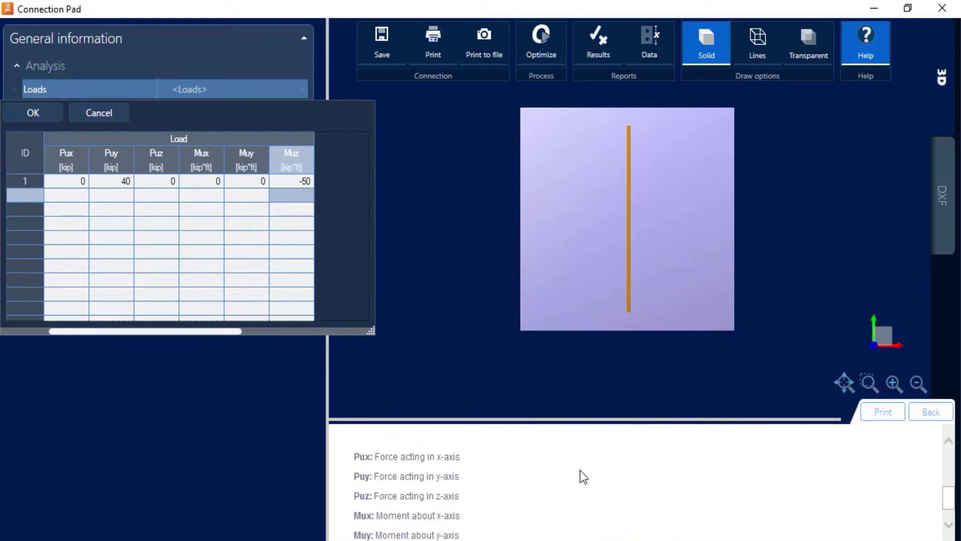
pyautogui.scroll(-1, 581, 470)
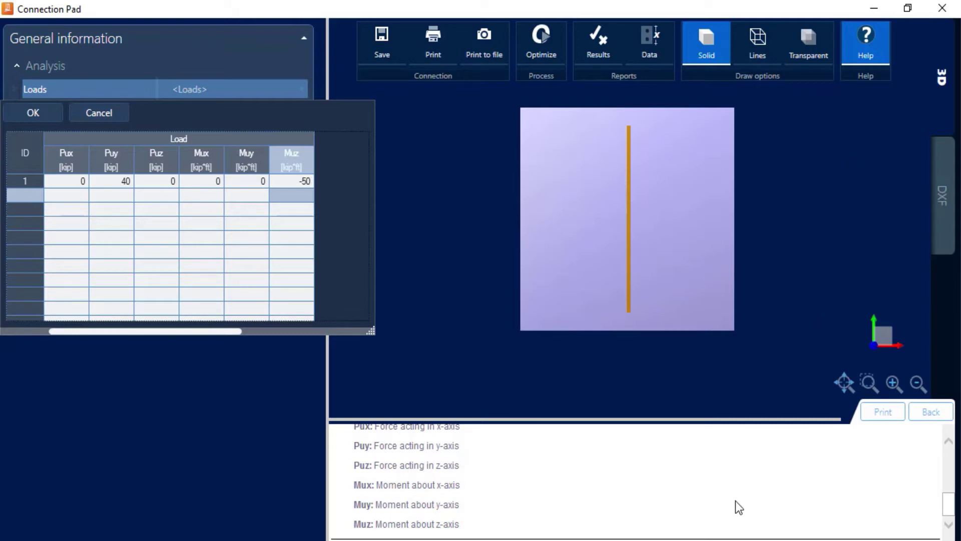
# Apply the load and keep Instantaneous center analysis, giving a 4.97 ratio
pyautogui.click(17, 115)
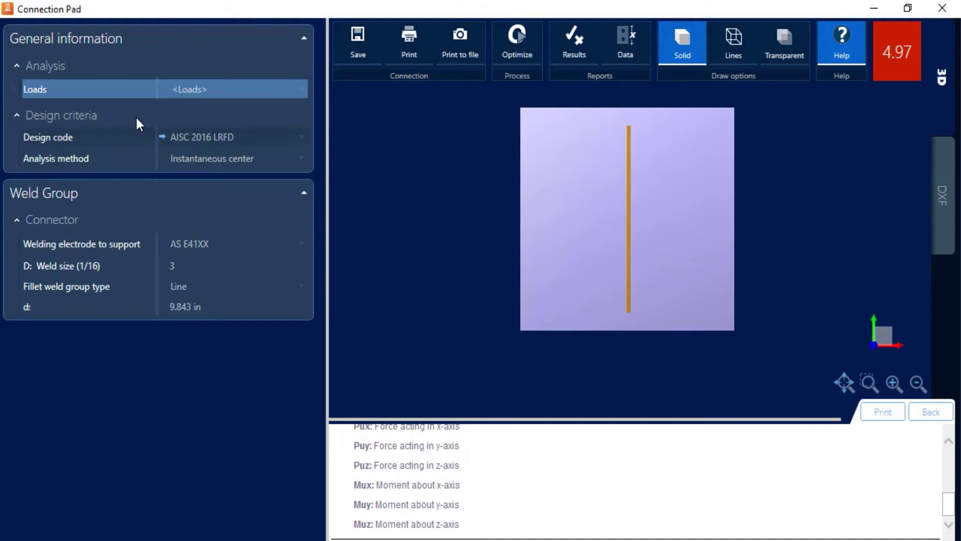
pyautogui.click(170, 88)
pyautogui.click(243, 157)
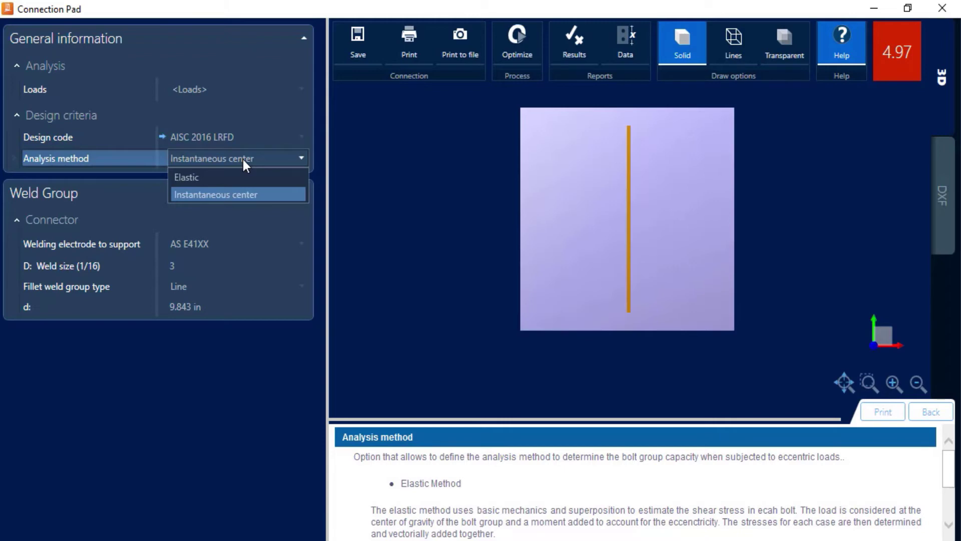
pyautogui.click(242, 159)
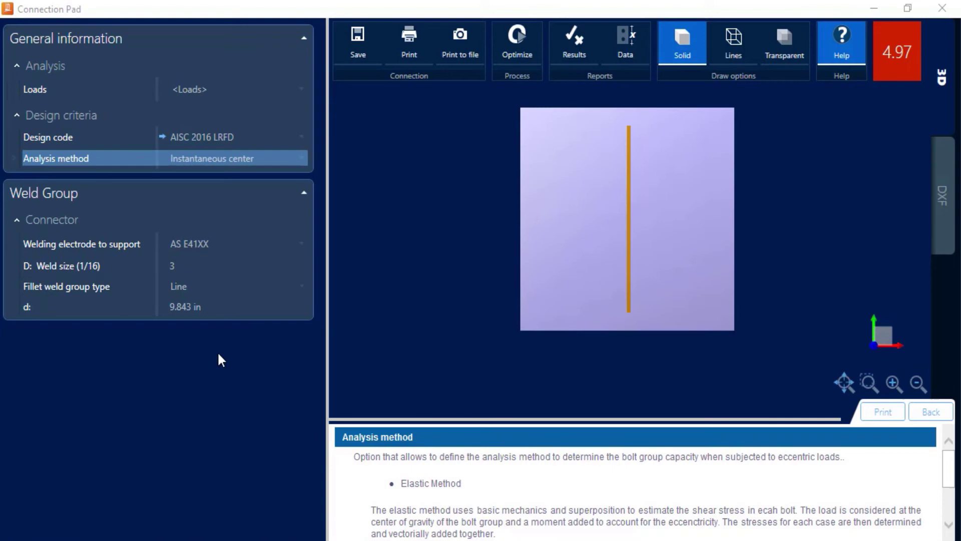
# Set the welding electrode to E70XX from the United States group
pyautogui.click(217, 250)
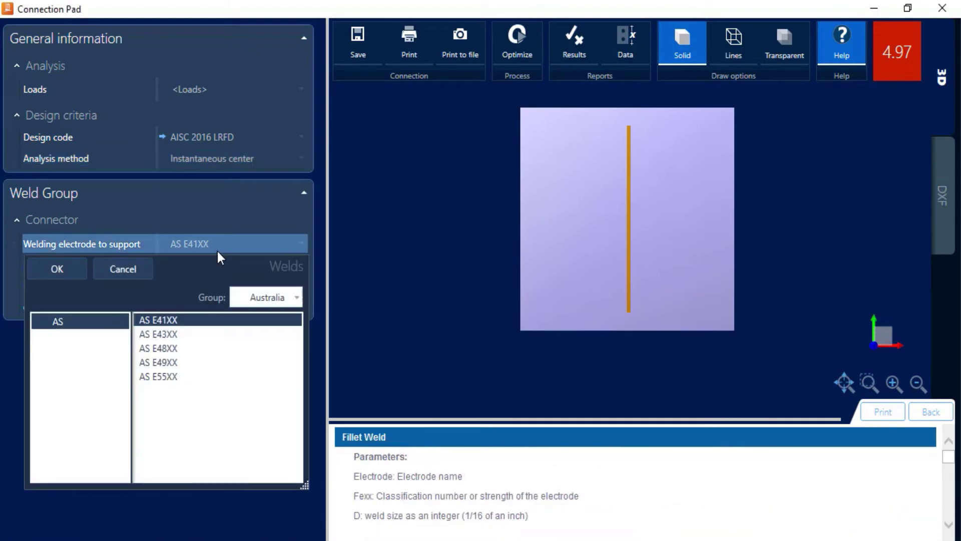
pyautogui.click(264, 298)
pyautogui.click(263, 442)
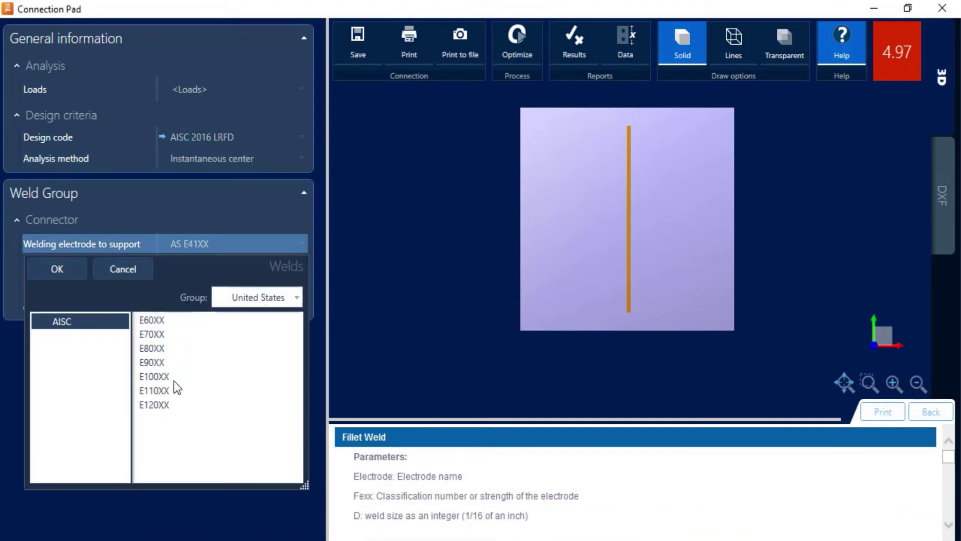
pyautogui.click(151, 334)
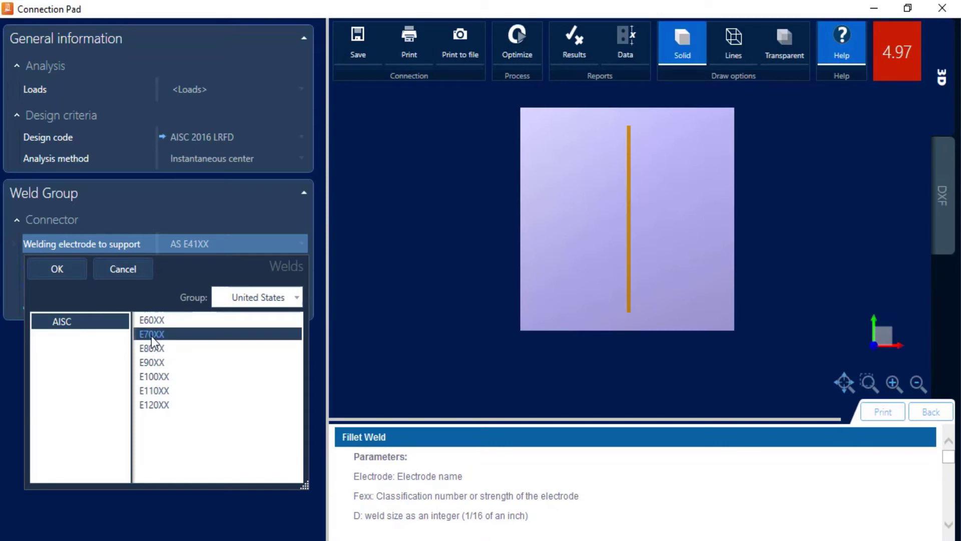
pyautogui.click(57, 270)
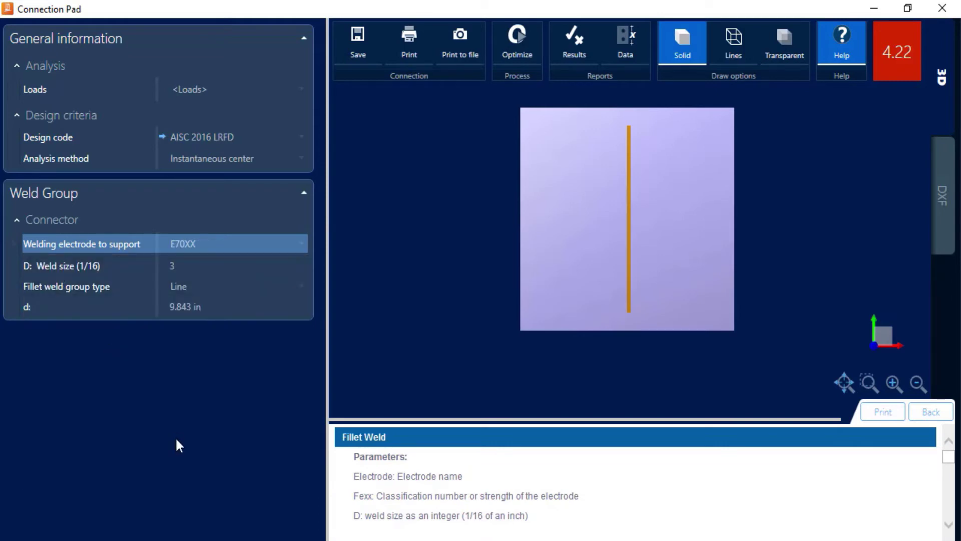
# Set the weld size to 4 sixteenths, lowering the ratio to 3.17
pyautogui.click(223, 266)
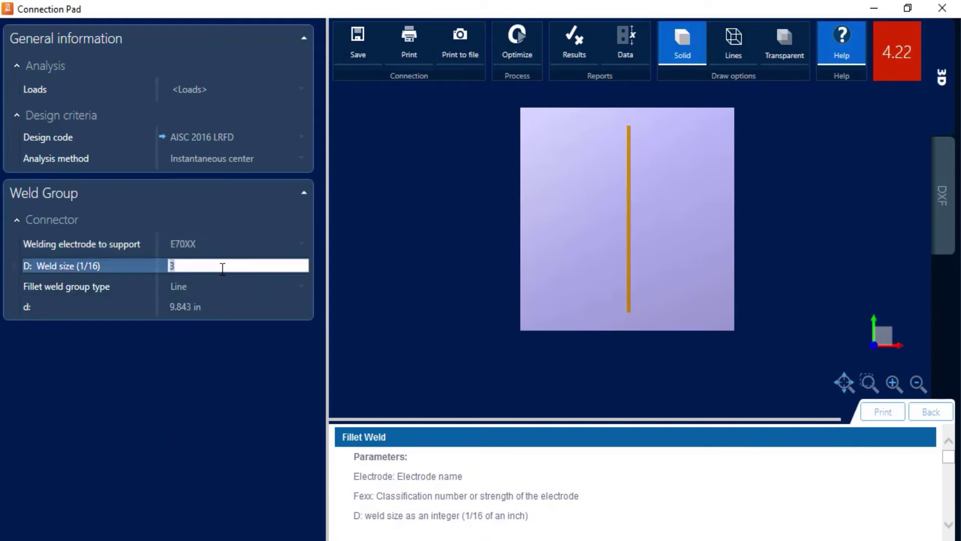
pyautogui.click(190, 266)
pyautogui.write('4')
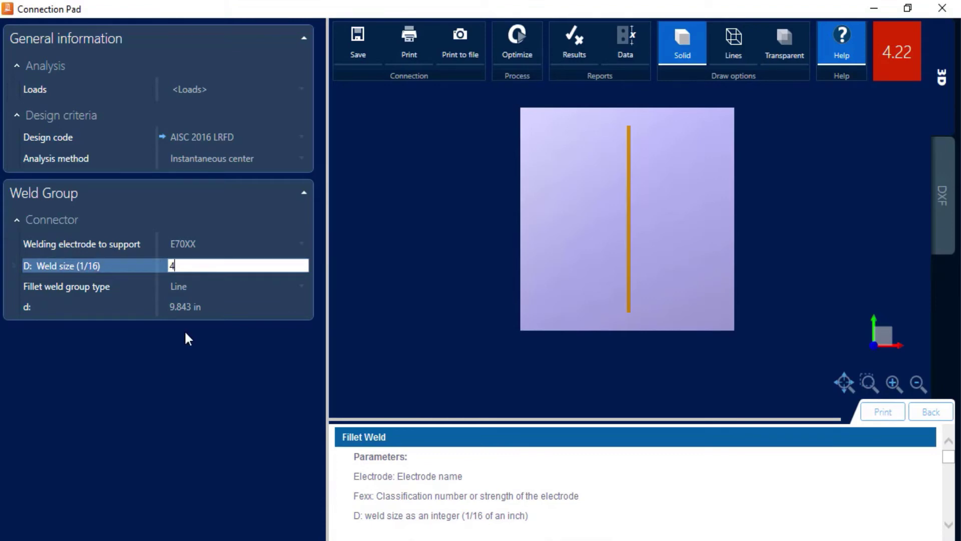
pyautogui.press('Tab')
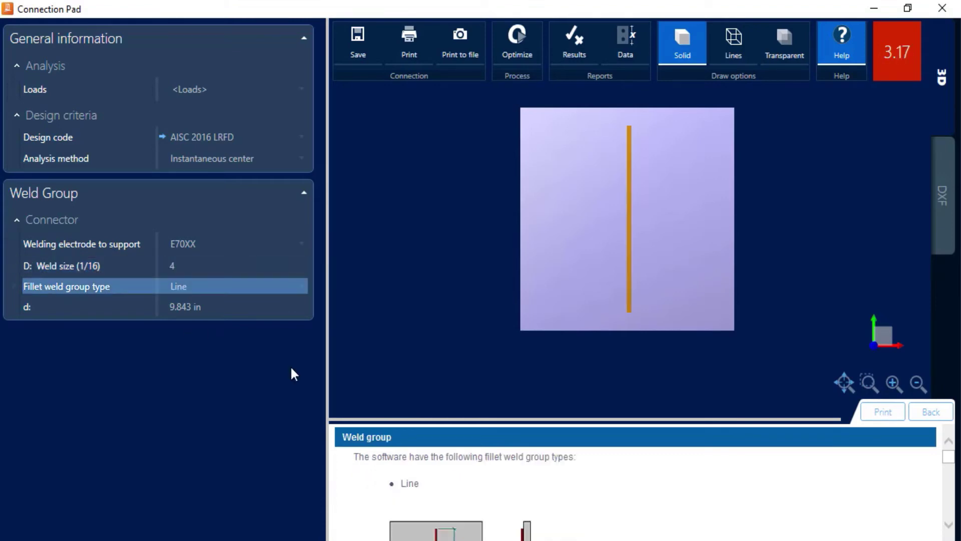
pyautogui.click(209, 287)
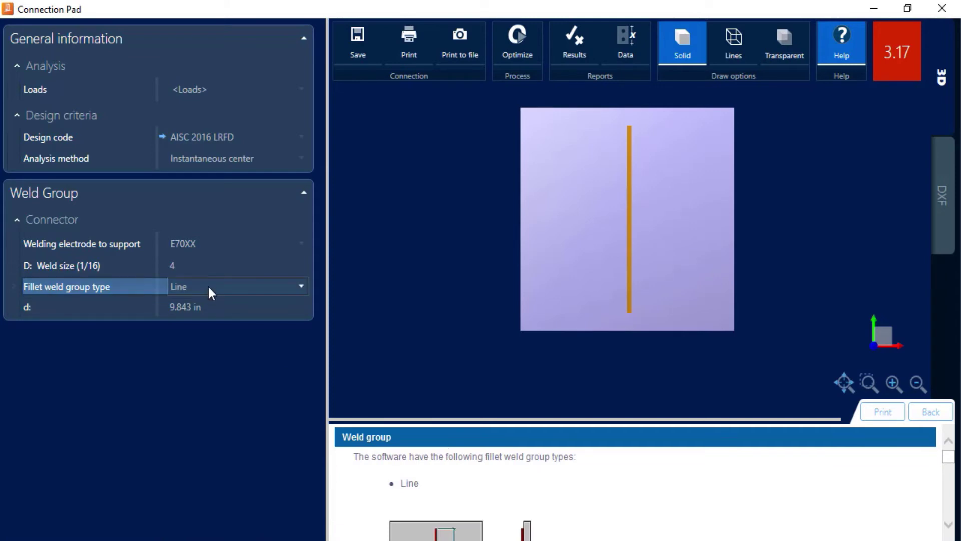
pyautogui.click(208, 285)
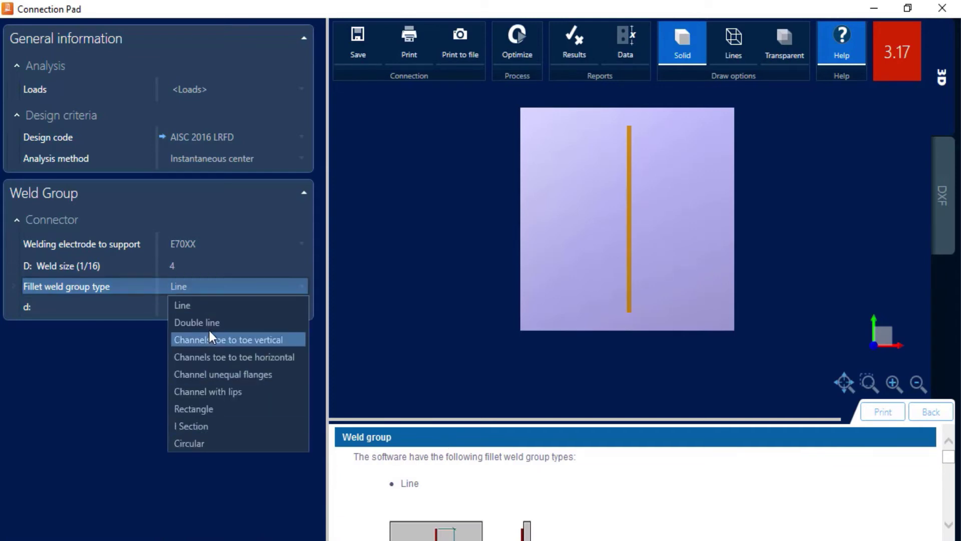
# Use a Channel unequal flanges weld group with d 12 in, b 10 in, a 10 in
pyautogui.click(215, 374)
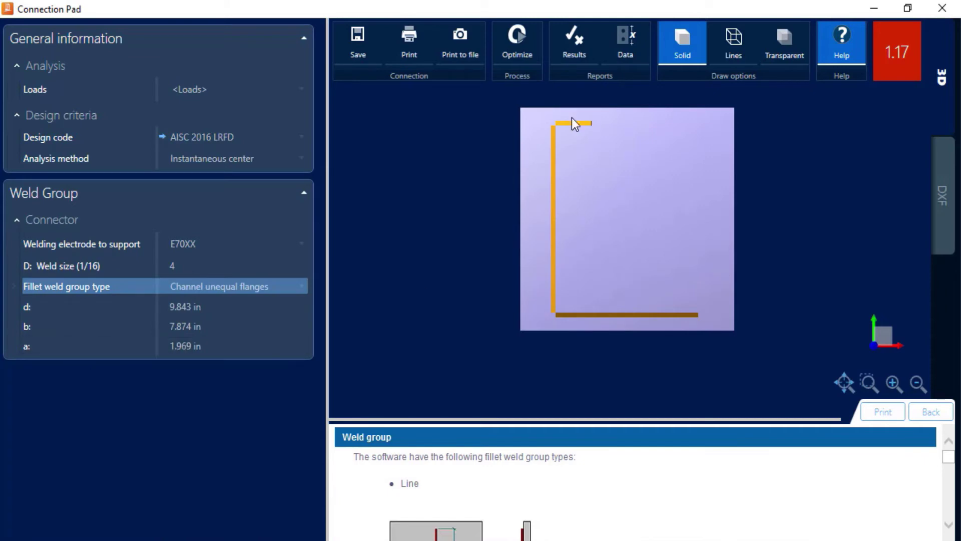
pyautogui.click(211, 307)
pyautogui.write('12')
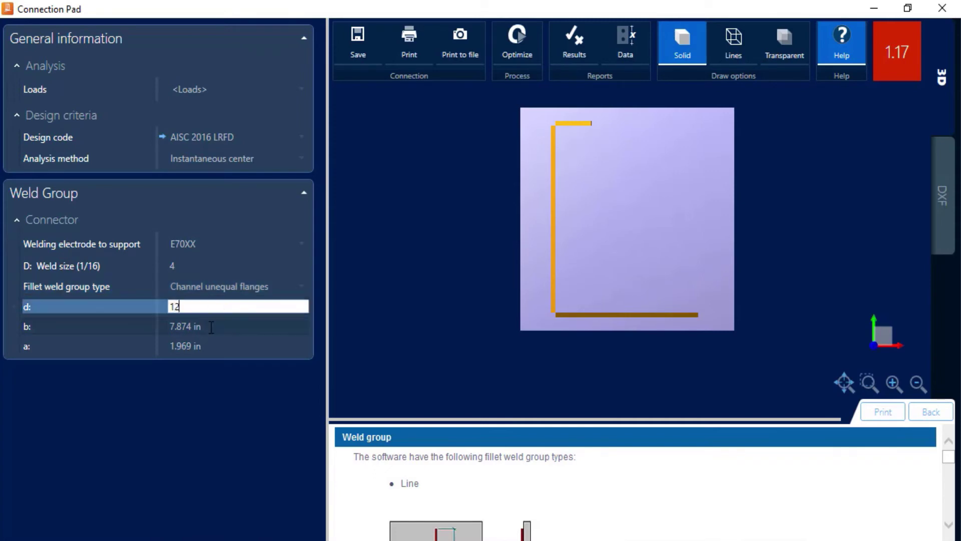
pyautogui.click(212, 328)
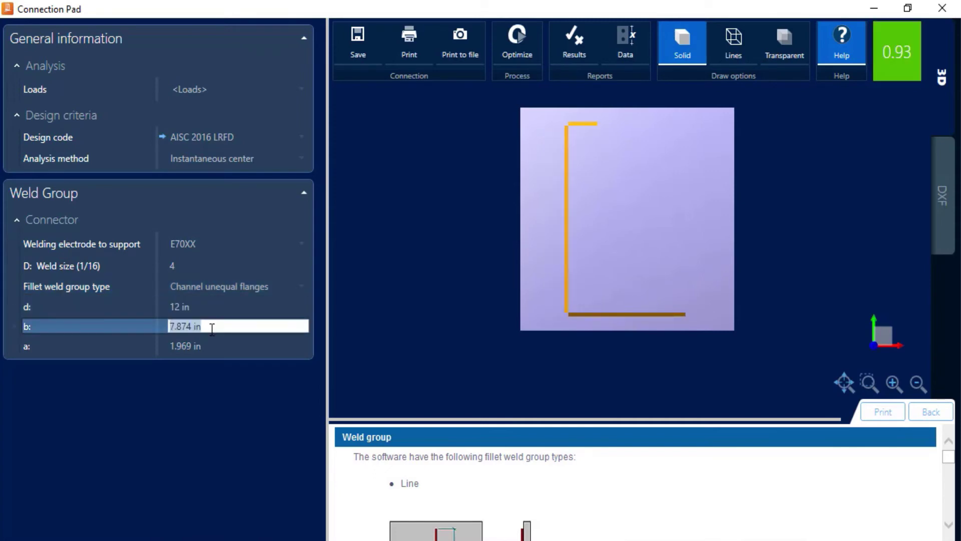
pyautogui.write('10')
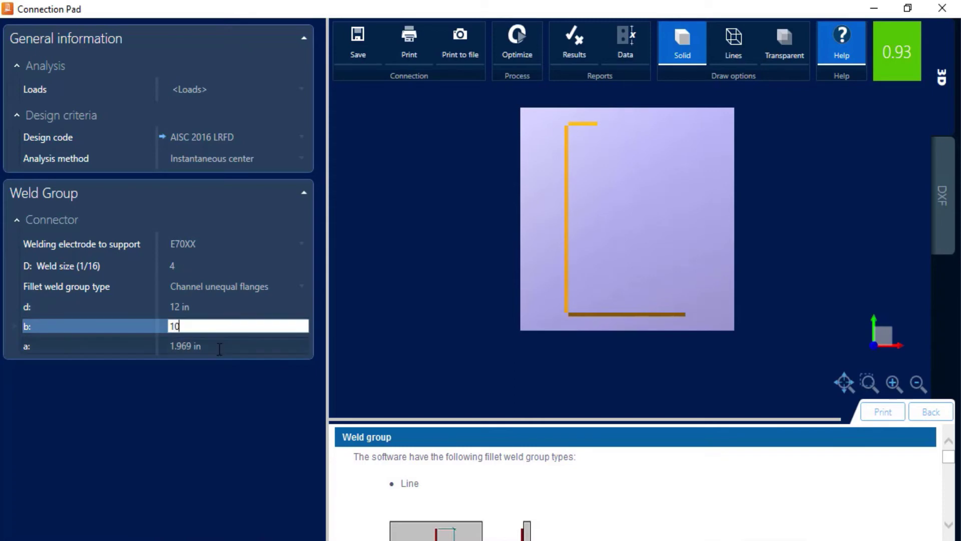
pyautogui.click(220, 347)
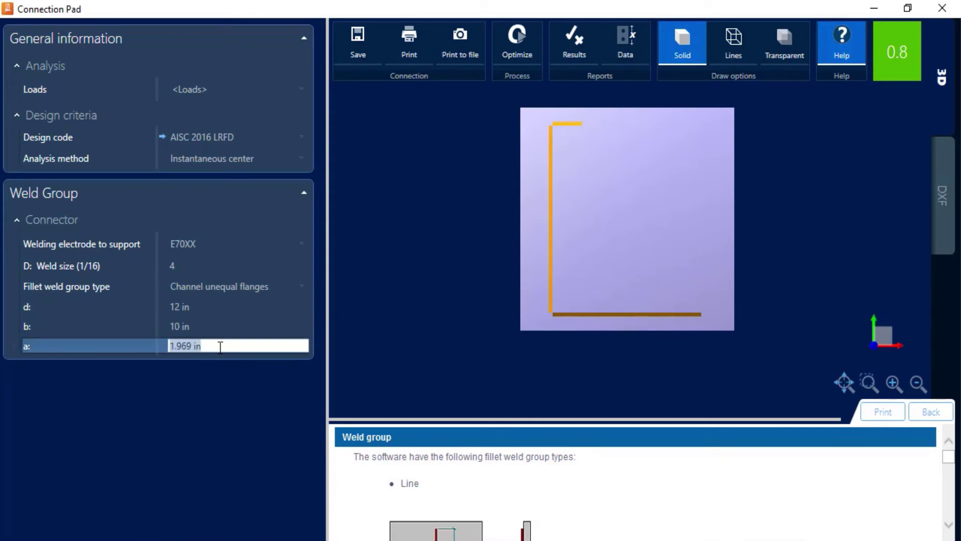
pyautogui.write('10')
pyautogui.press('Return')
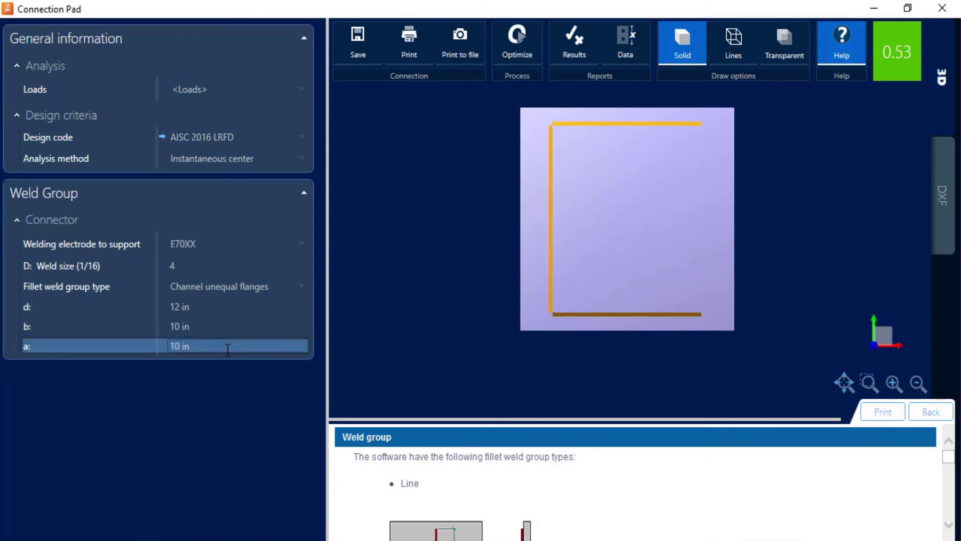
# Scroll the Help panel to the Channel unequal flanges explanation and diagram
pyautogui.scroll(-5, 538, 493)
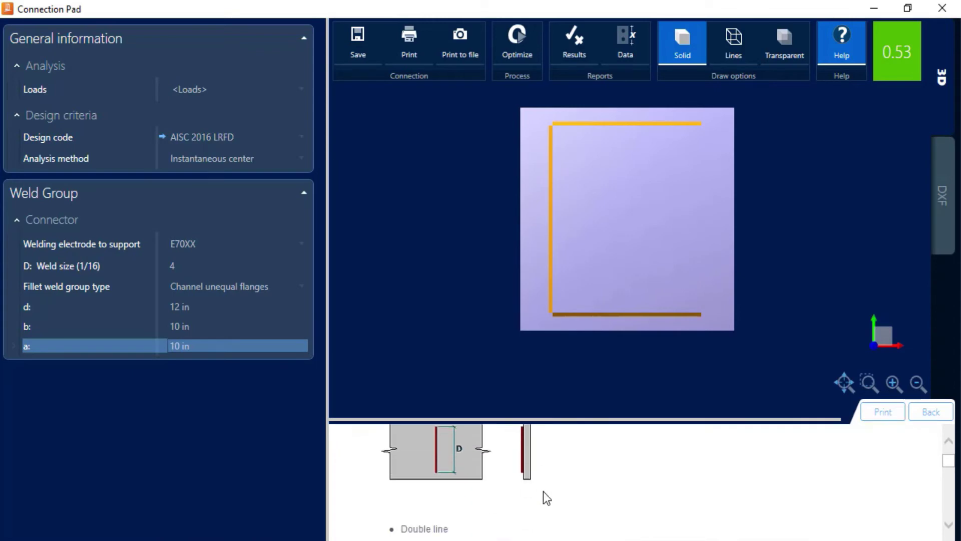
pyautogui.scroll(-8, 547, 487)
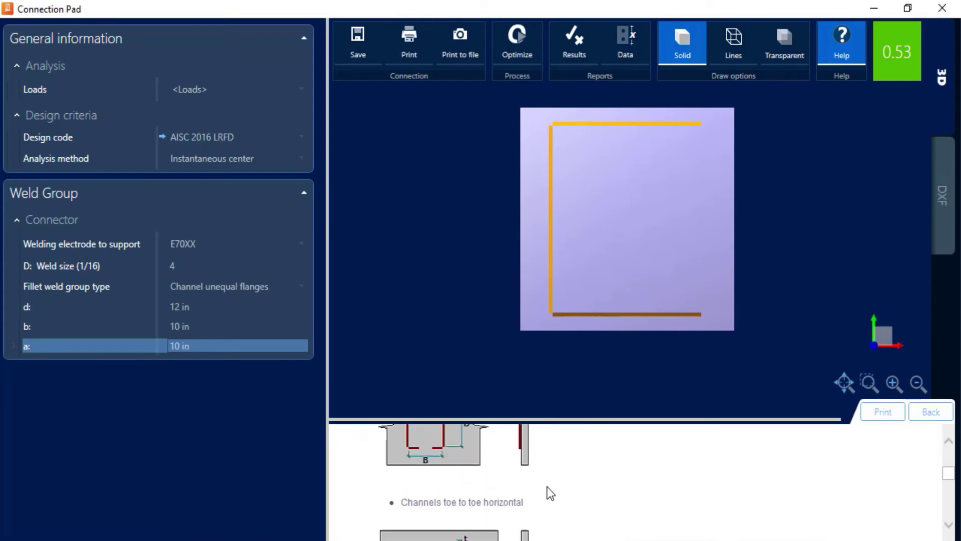
pyautogui.scroll(-3, 550, 493)
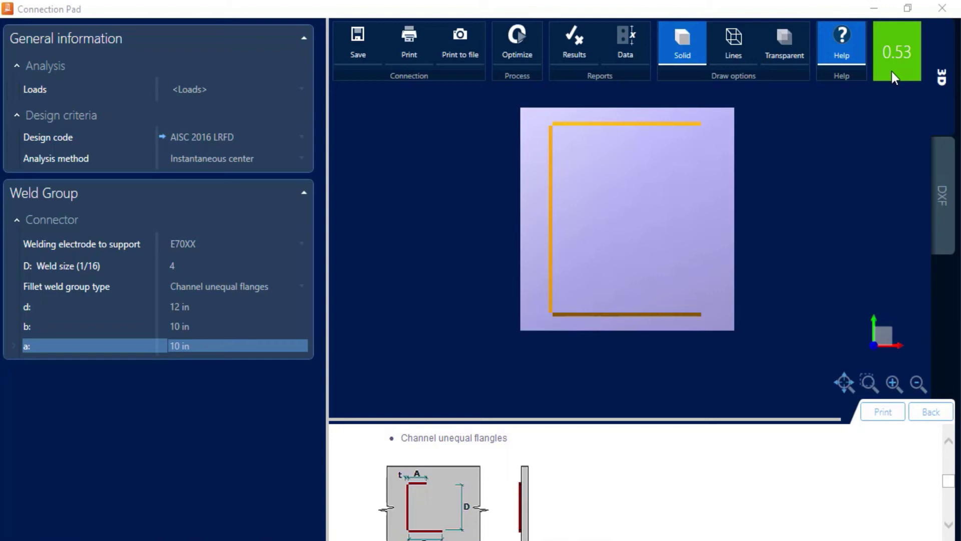
# Read through the Results report and show the formulas for the 0.53 weld capacity check
pyautogui.click(567, 46)
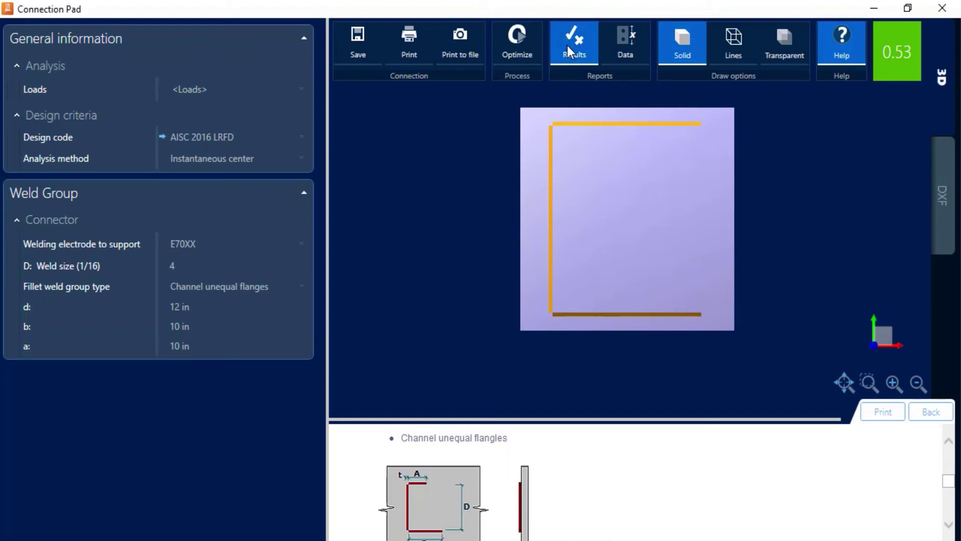
pyautogui.scroll(-6, 525, 242)
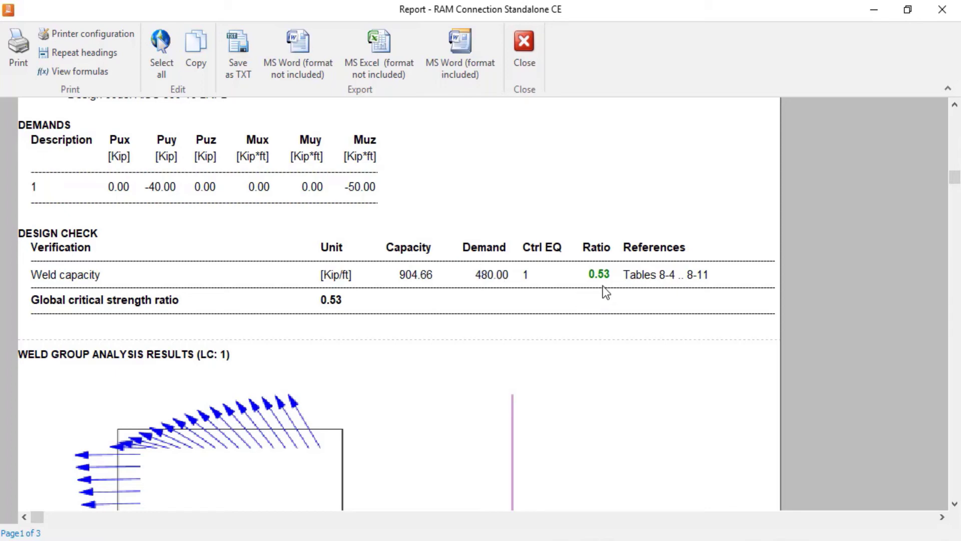
pyautogui.scroll(-8, 603, 286)
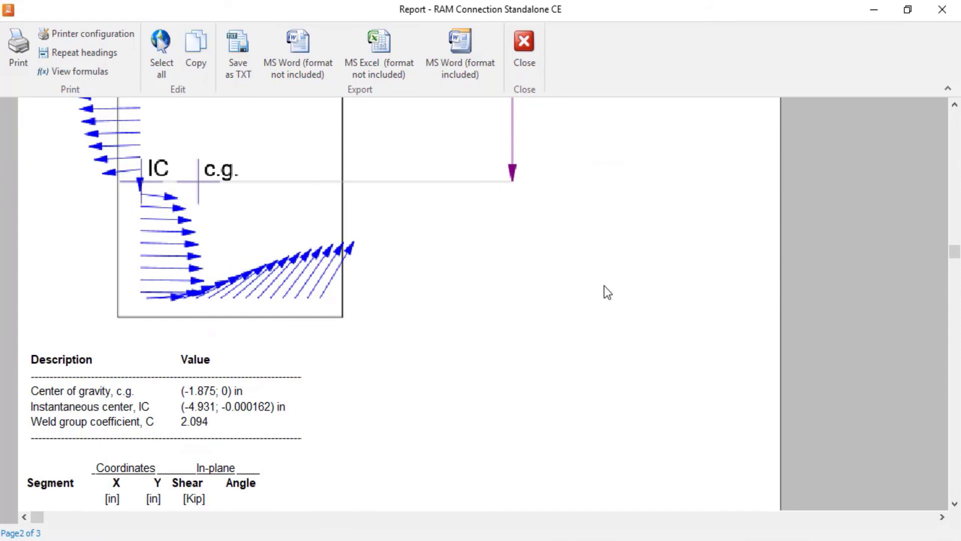
pyautogui.scroll(-1, 607, 293)
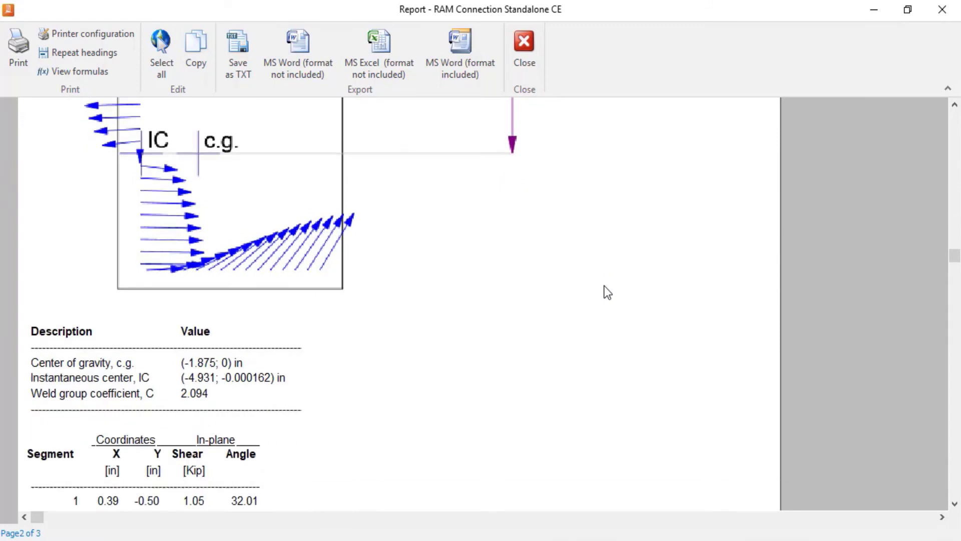
pyautogui.scroll(-8, 604, 286)
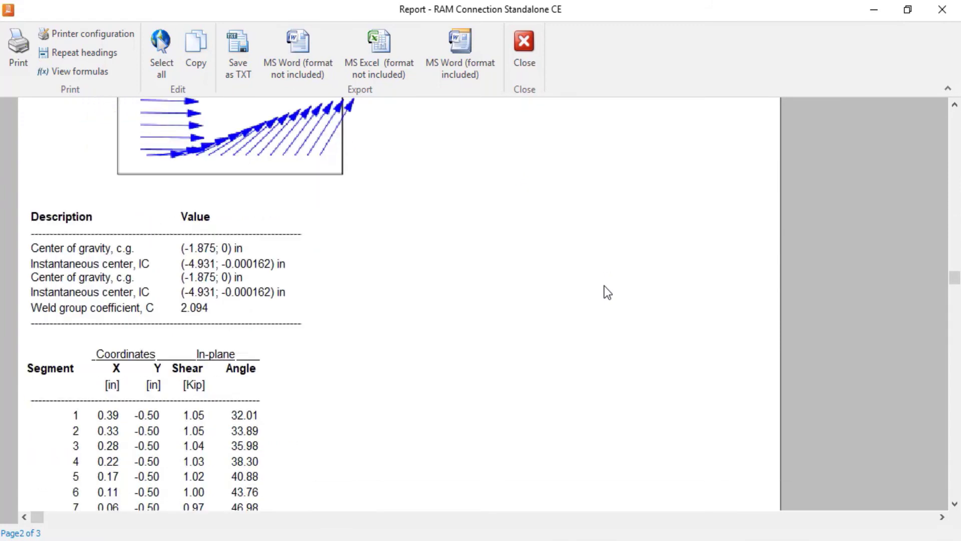
pyautogui.scroll(-12, 603, 286)
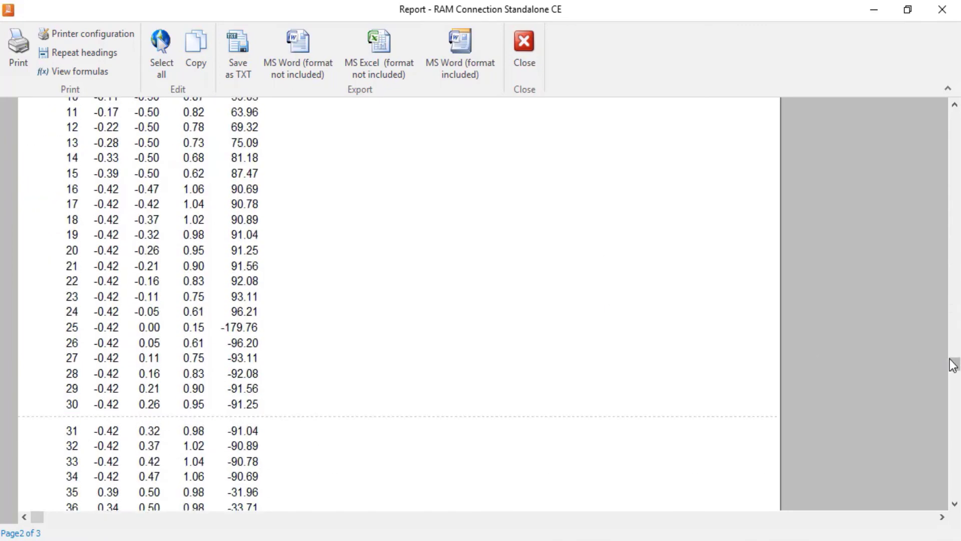
pyautogui.moveTo(954, 363); pyautogui.dragTo(954, 140)
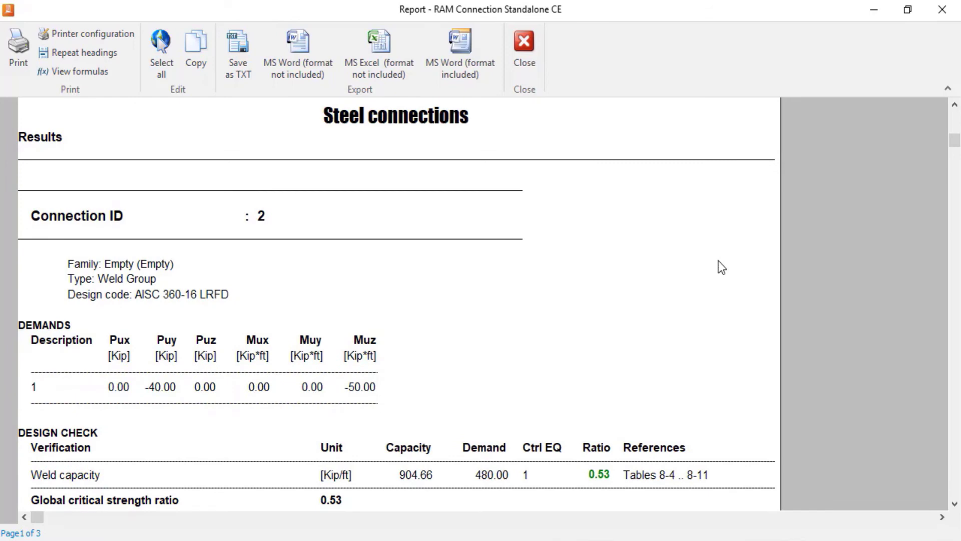
pyautogui.scroll(-5, 718, 260)
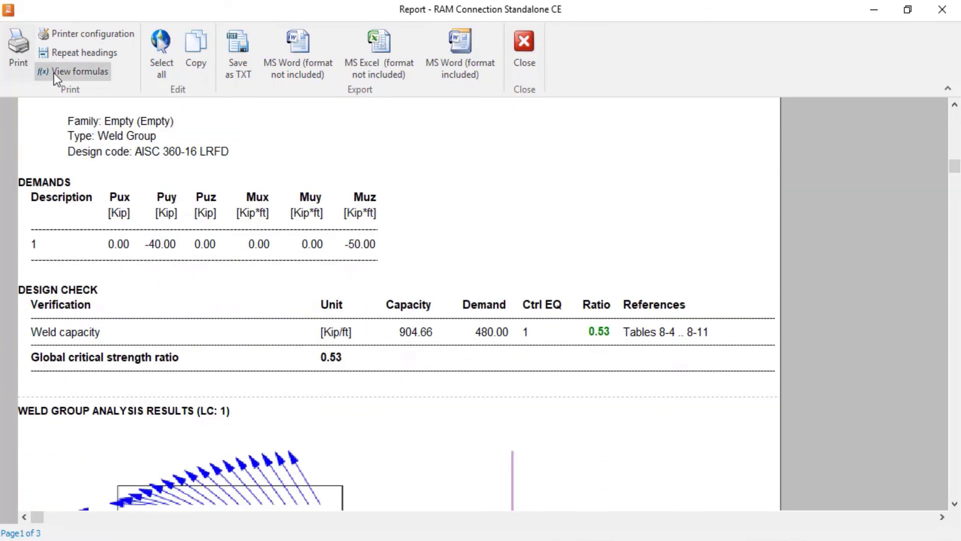
pyautogui.click(53, 73)
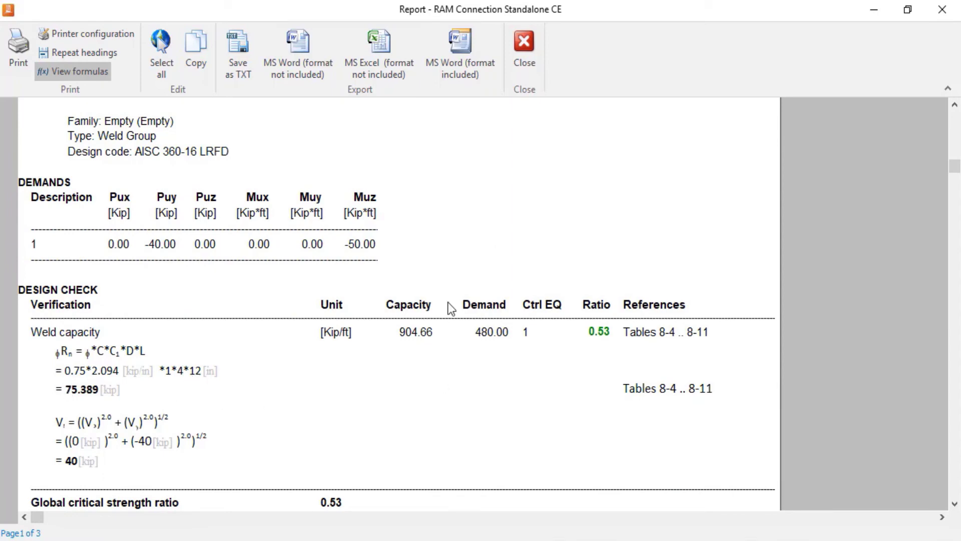
pyautogui.scroll(-2, 485, 398)
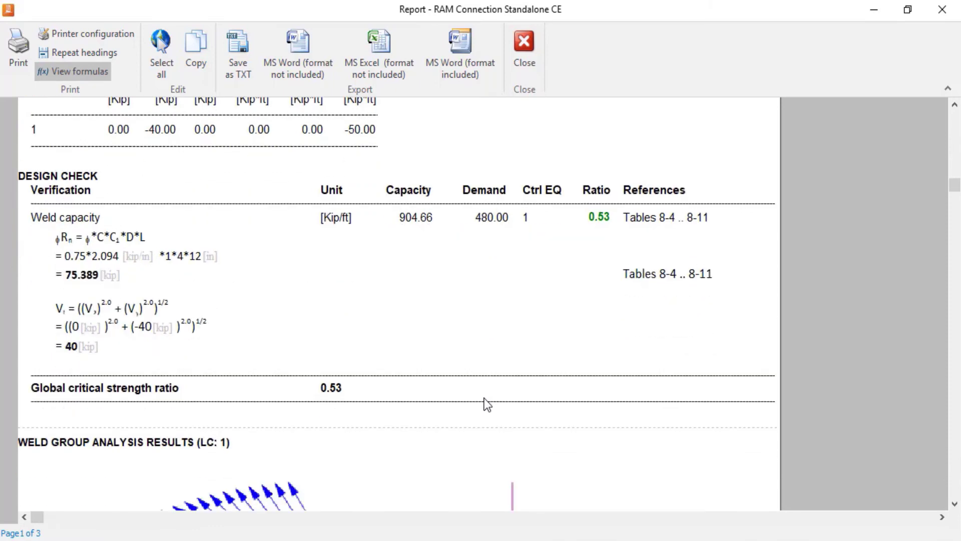
# Close the report and optimize the weld size down to 3/16, giving ratio 0.71
pyautogui.click(525, 61)
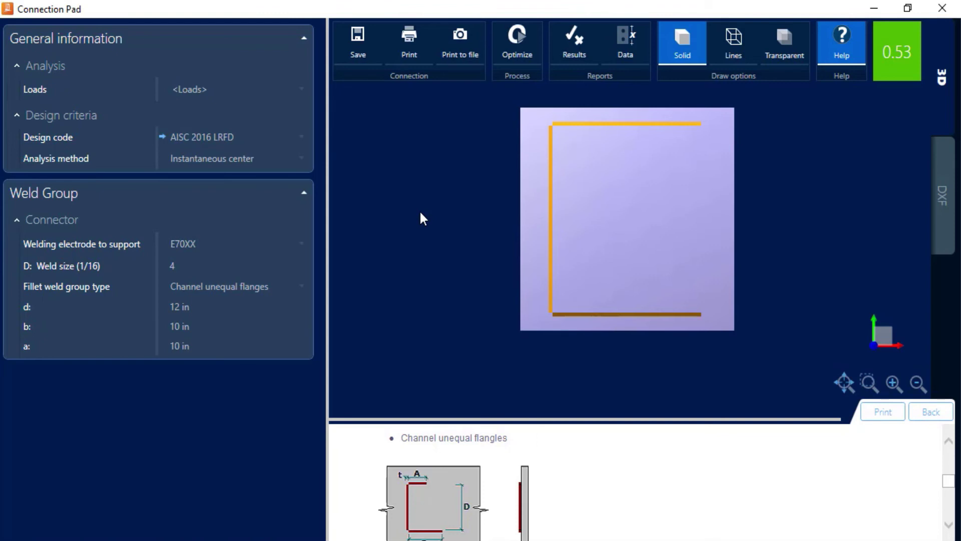
pyautogui.click(513, 54)
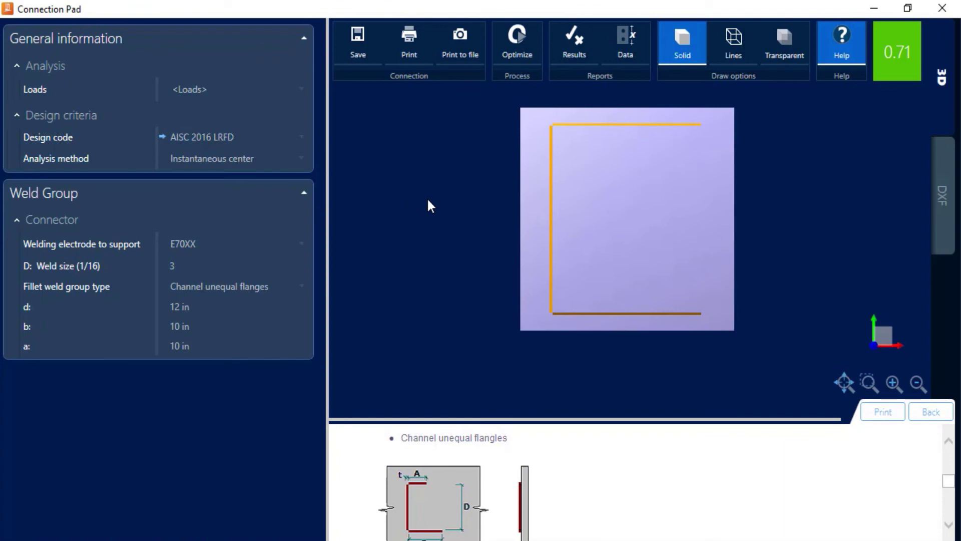
# Review the dimensioned DXF drawing of the 3/16 channel weld, then close Connection Pad to create it
pyautogui.click(939, 198)
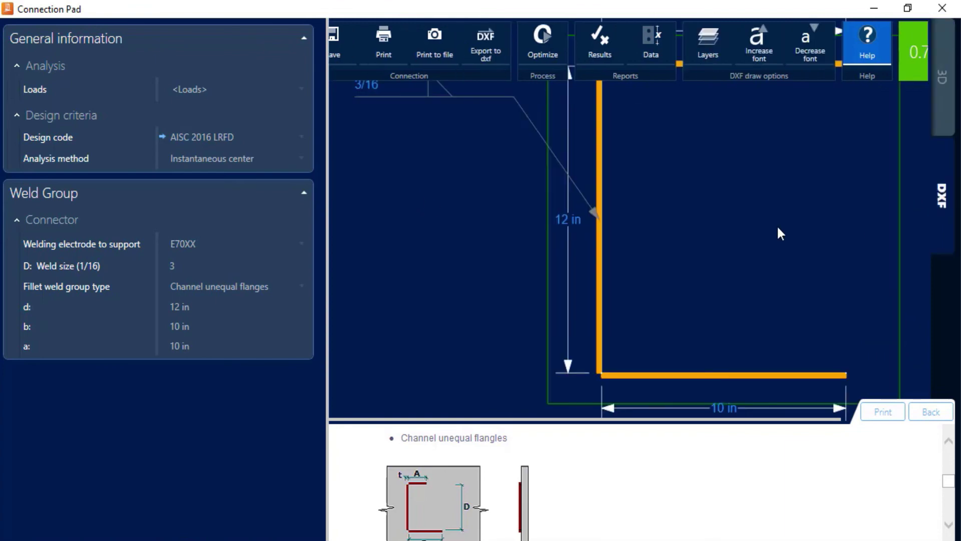
pyautogui.scroll(-2, 774, 227)
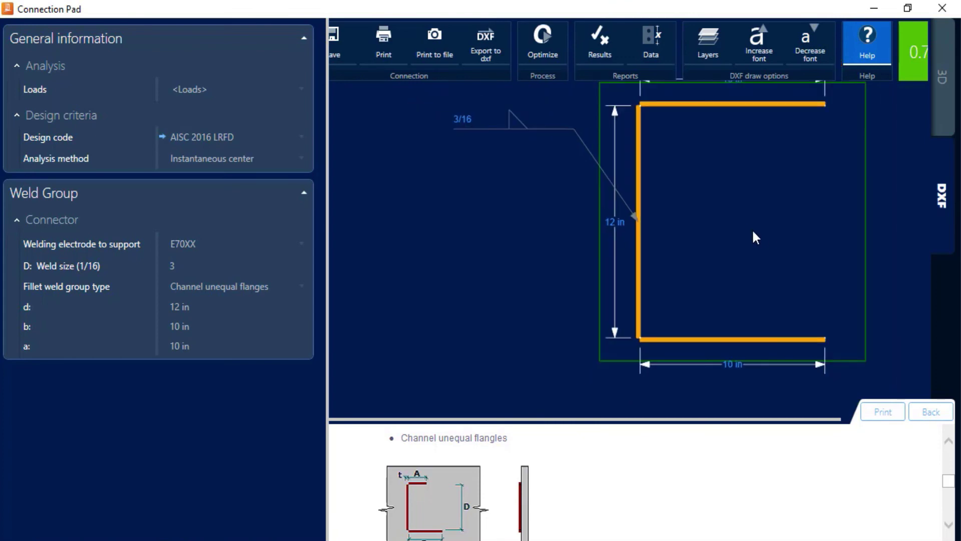
pyautogui.moveTo(751, 236); pyautogui.dragTo(722, 270)
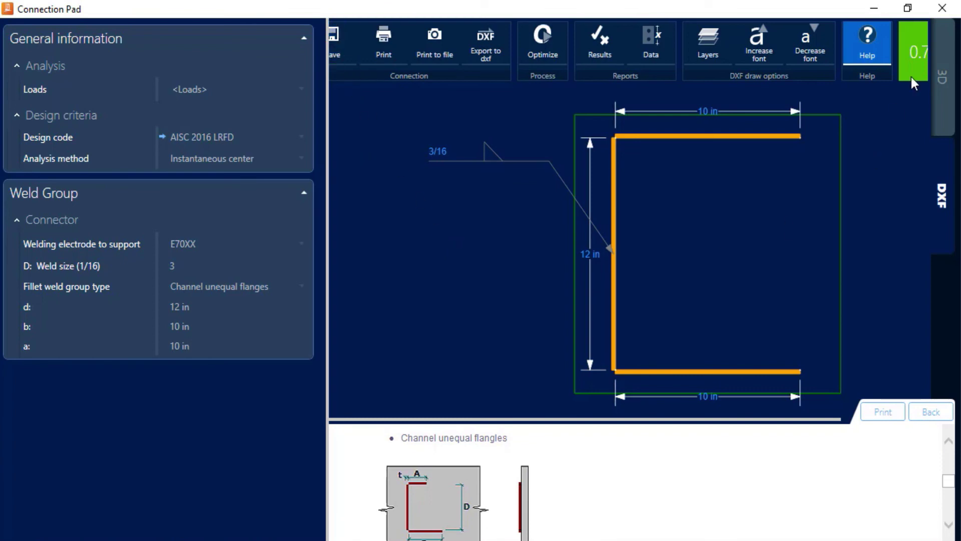
pyautogui.click(941, 8)
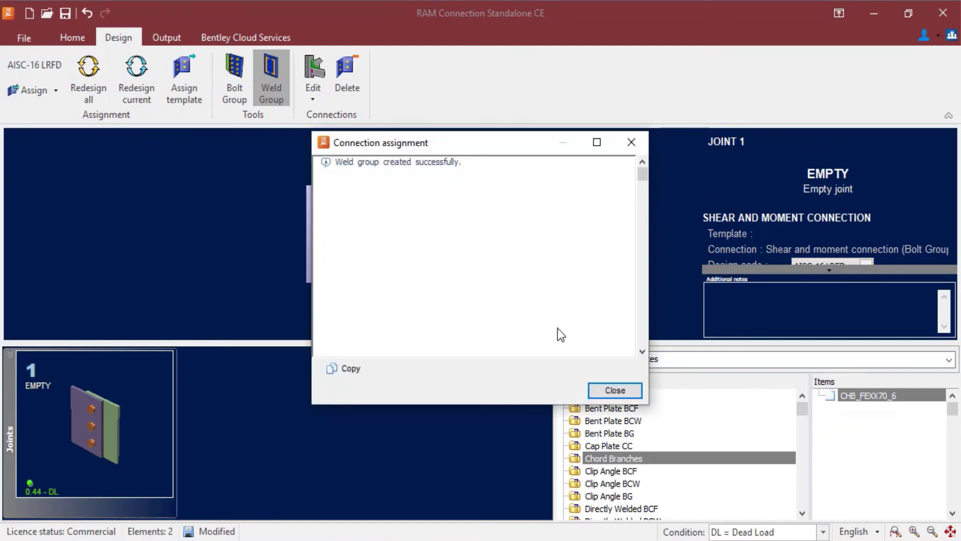
# Close the creation notice to show Joint 2 with the weld group at ratio 0.71
pyautogui.click(615, 392)
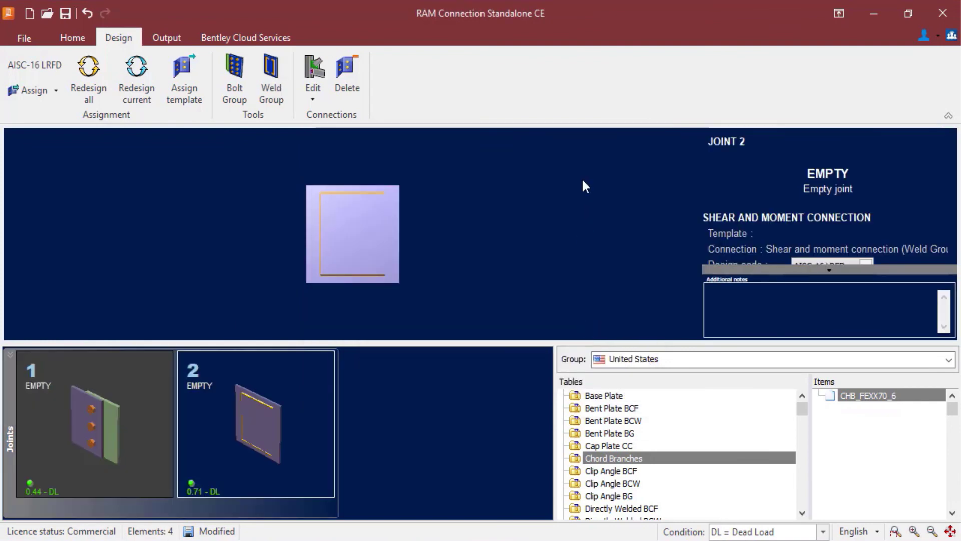